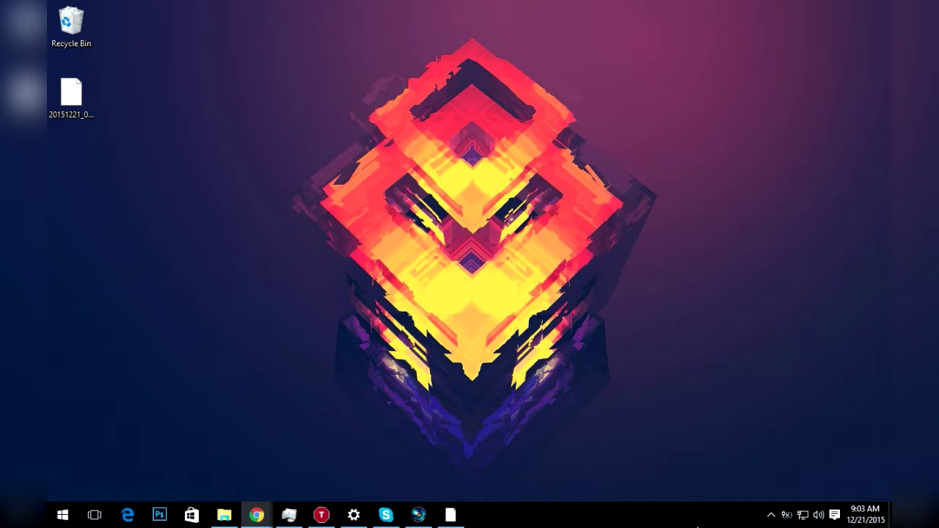
# Step: Restore the minimized Vegas Pro 11.0 window from the taskbar
pyautogui.click(419, 515)
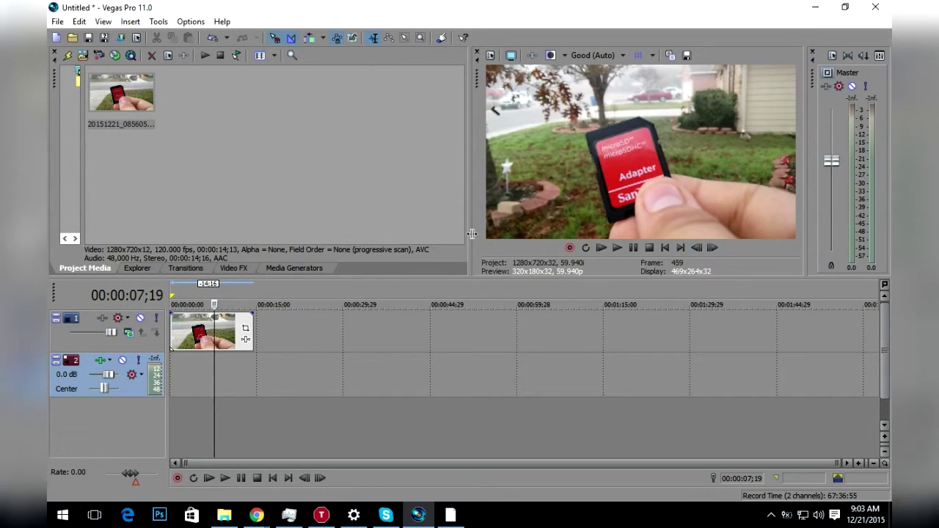
# Step: Select the SD card clip on the timeline and open Tools > Video > Media FX
pyautogui.click(101, 340)
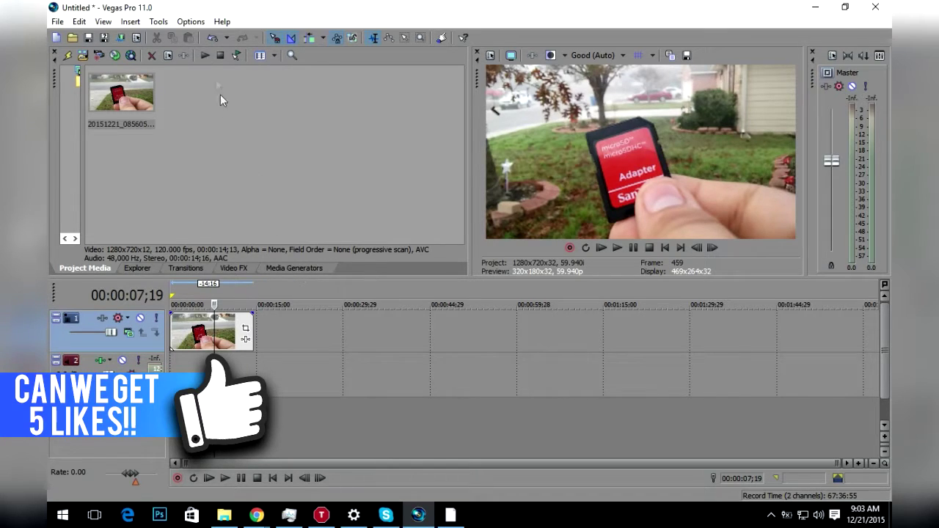
pyautogui.click(162, 19)
pyautogui.moveTo(179, 49)
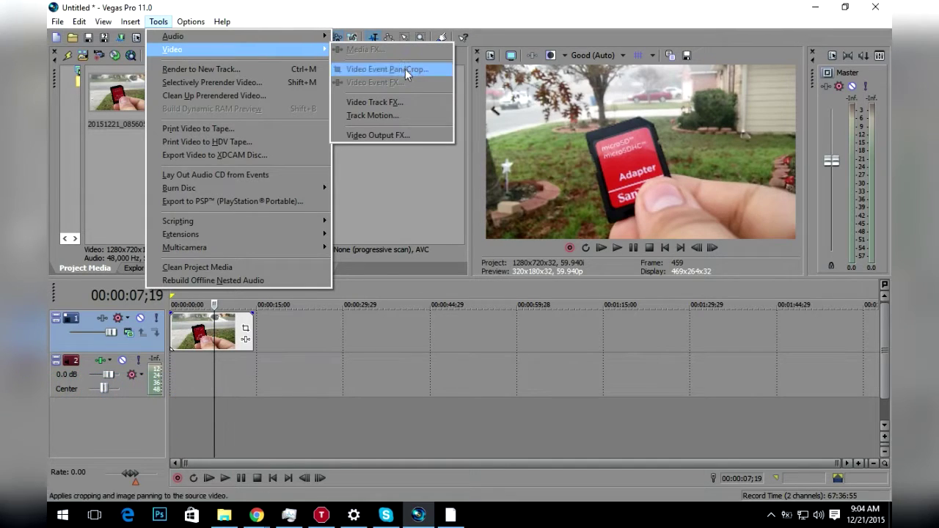
pyautogui.click(190, 330)
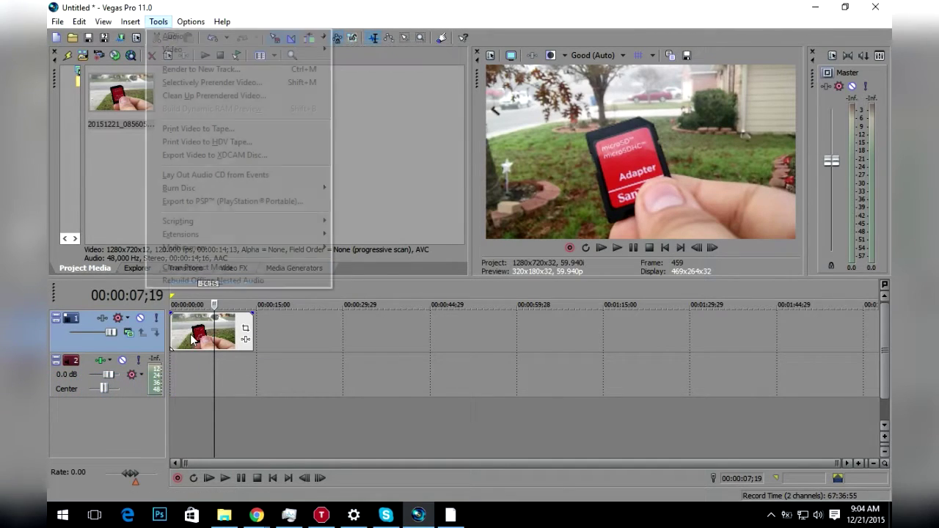
pyautogui.click(163, 23)
pyautogui.moveTo(229, 50)
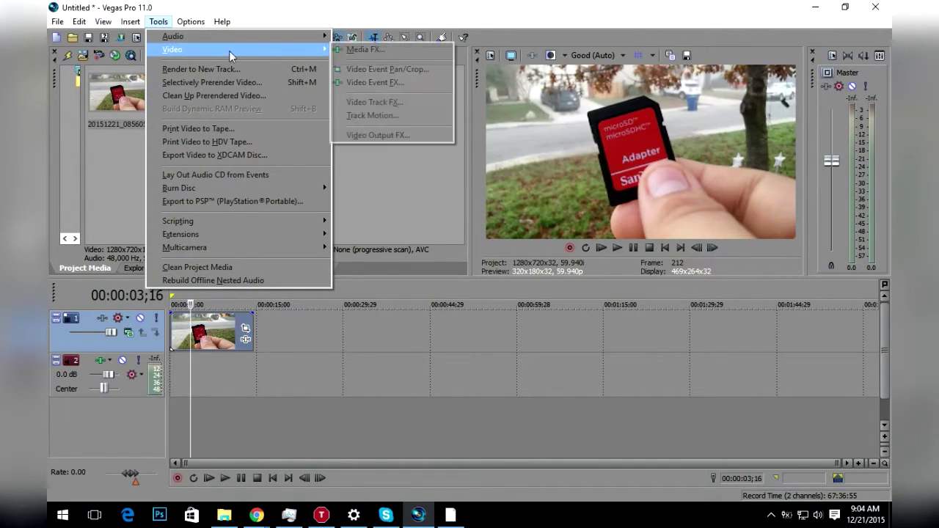
pyautogui.click(369, 49)
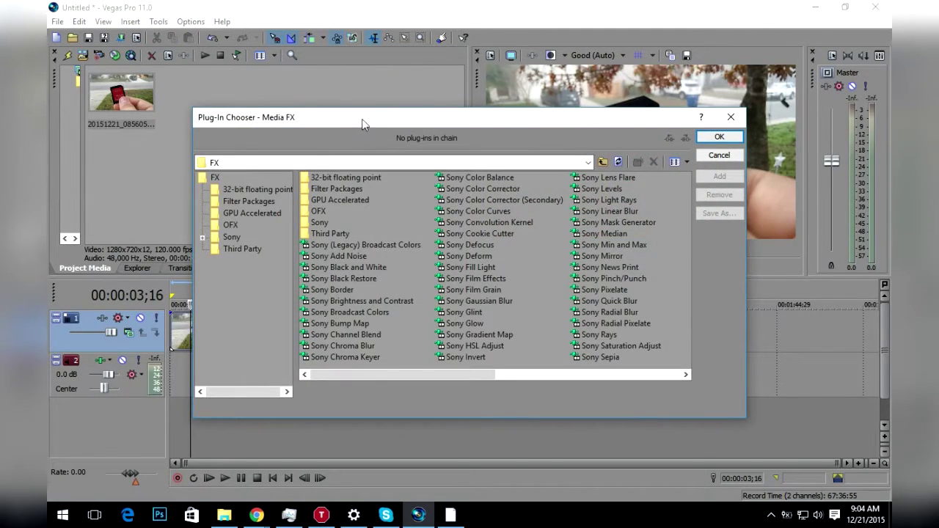
# Step: Choose Sony Stabilize in the plug-in chooser and confirm it
pyautogui.click(530, 375)
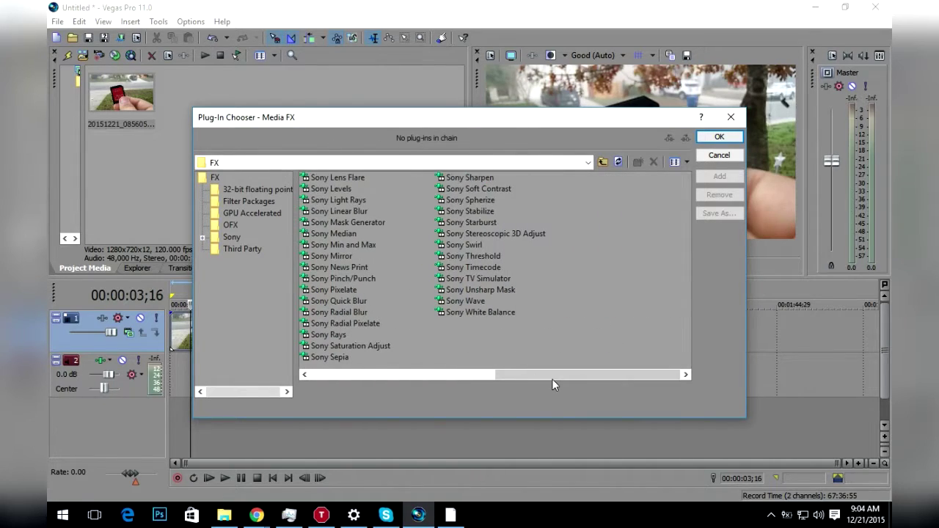
pyautogui.click(480, 211)
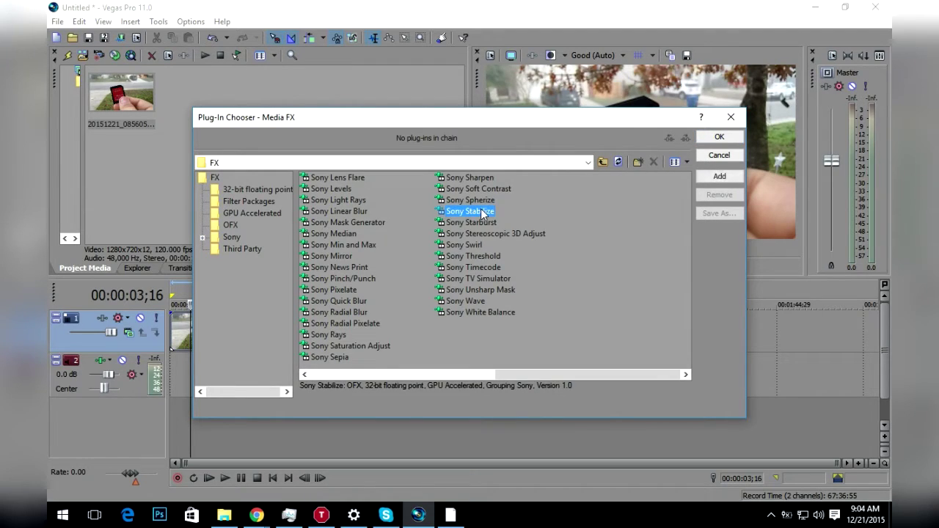
pyautogui.click(719, 138)
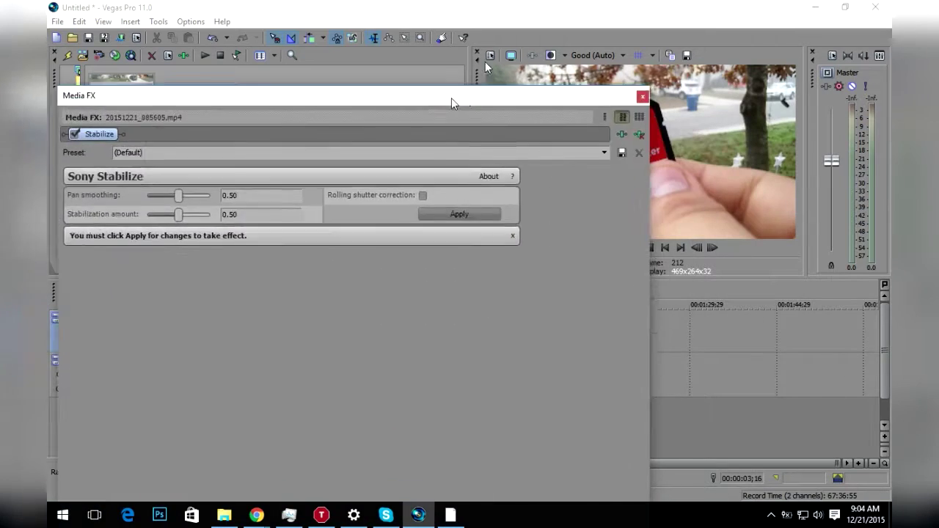
# Step: Dock the Sony Stabilize settings panel in the workspace beside the preview
pyautogui.doubleClick(450, 98)
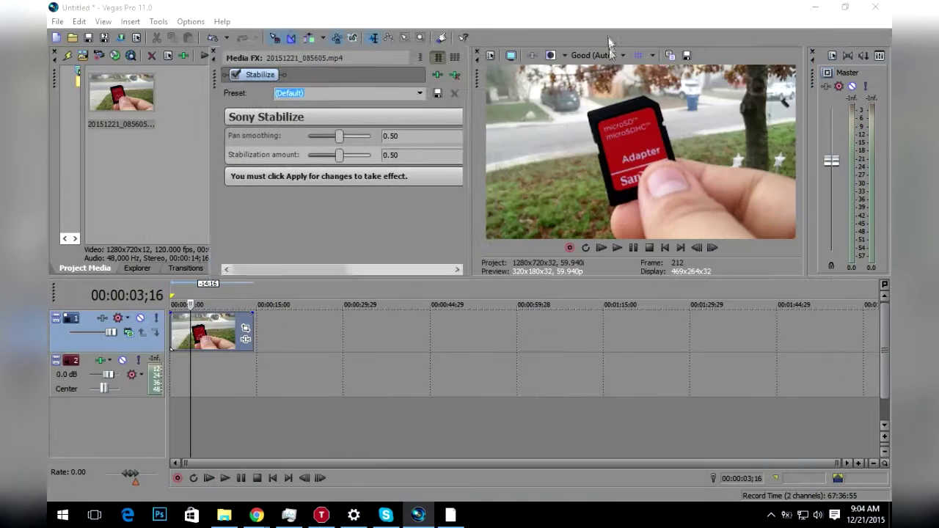
pyautogui.moveTo(546, 97); pyautogui.dragTo(643, 95)
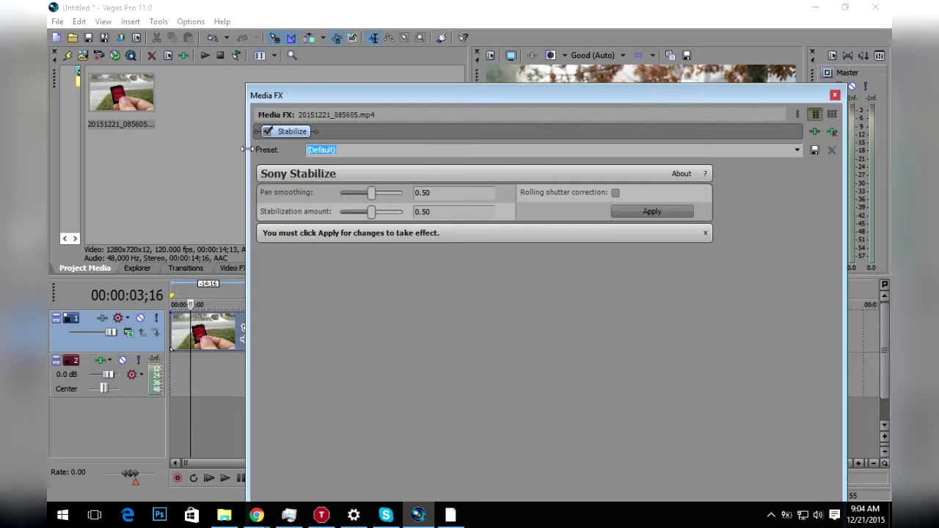
pyautogui.moveTo(247, 149); pyautogui.dragTo(360, 151)
pyautogui.moveTo(427, 101); pyautogui.dragTo(220, 89)
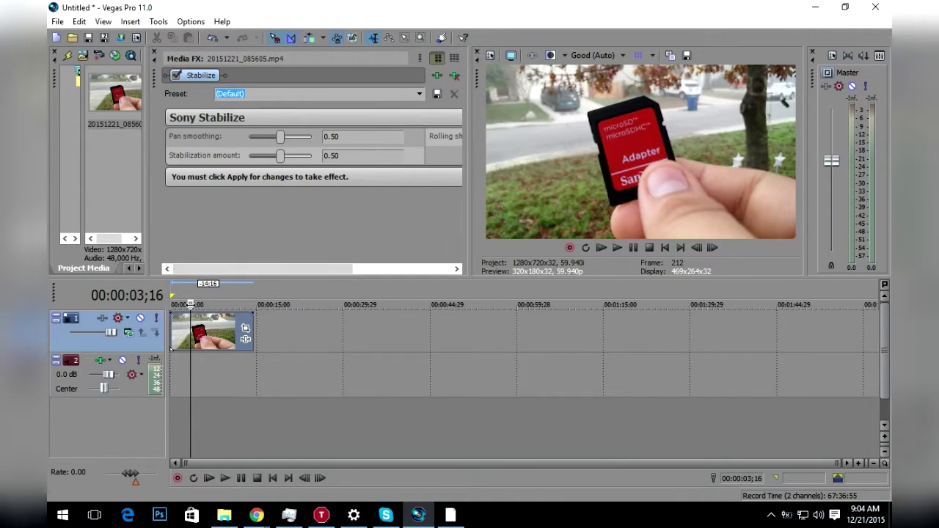
# Step: Play, stop and replay the clip with the default 0.50 stabilization
pyautogui.press('space')
pyautogui.press('space')
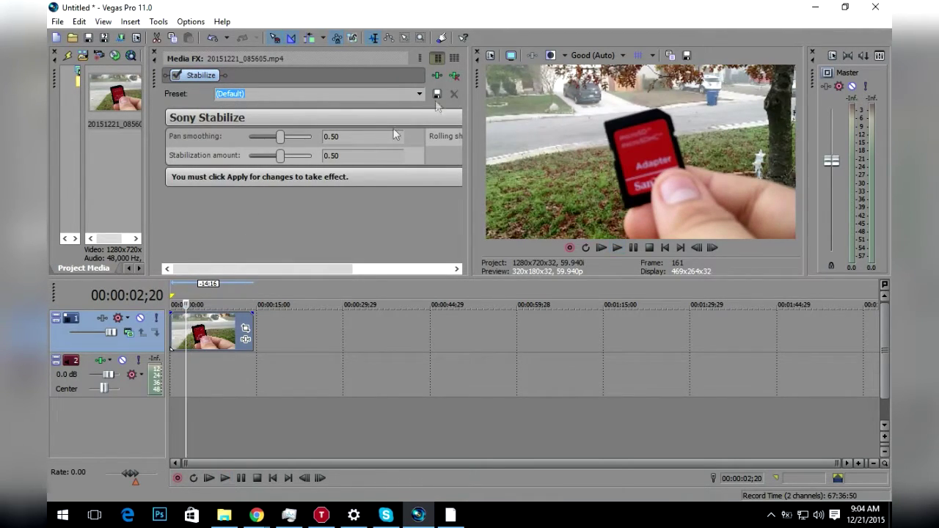
pyautogui.press('space')
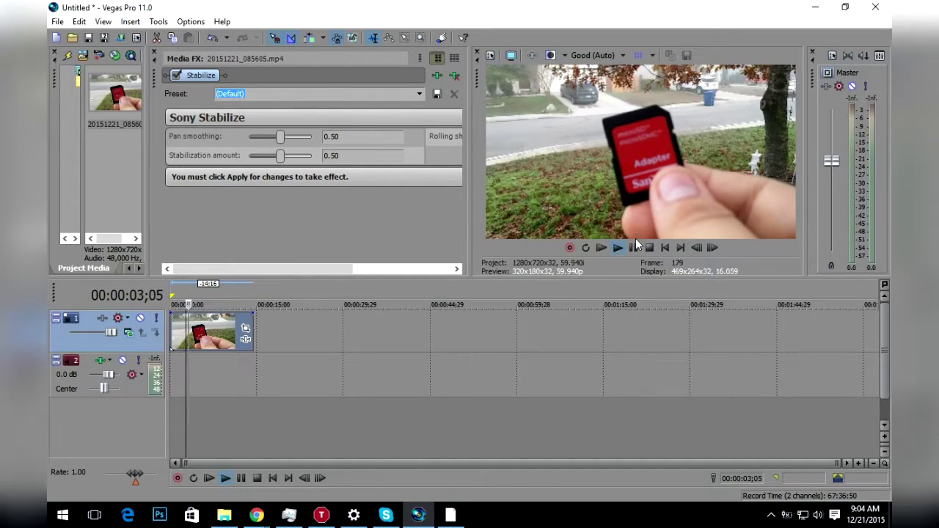
pyautogui.press('space')
# Step: Set preview quality to Preview (Half) and test playback
pyautogui.click(614, 55)
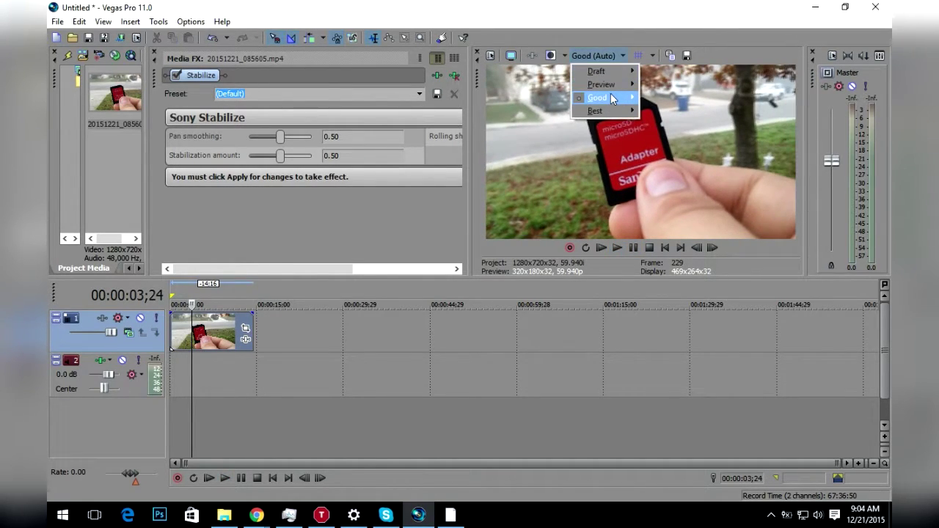
pyautogui.moveTo(609, 97)
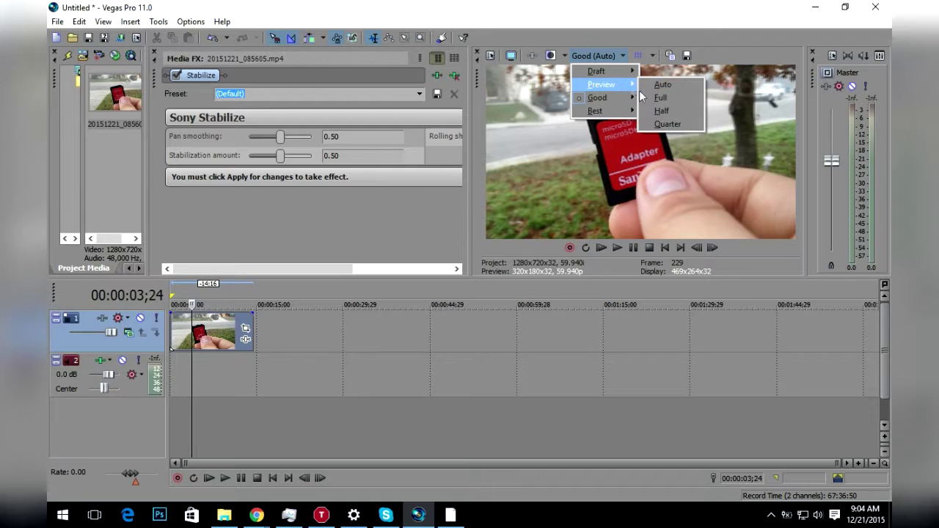
pyautogui.click(658, 111)
pyautogui.click(617, 248)
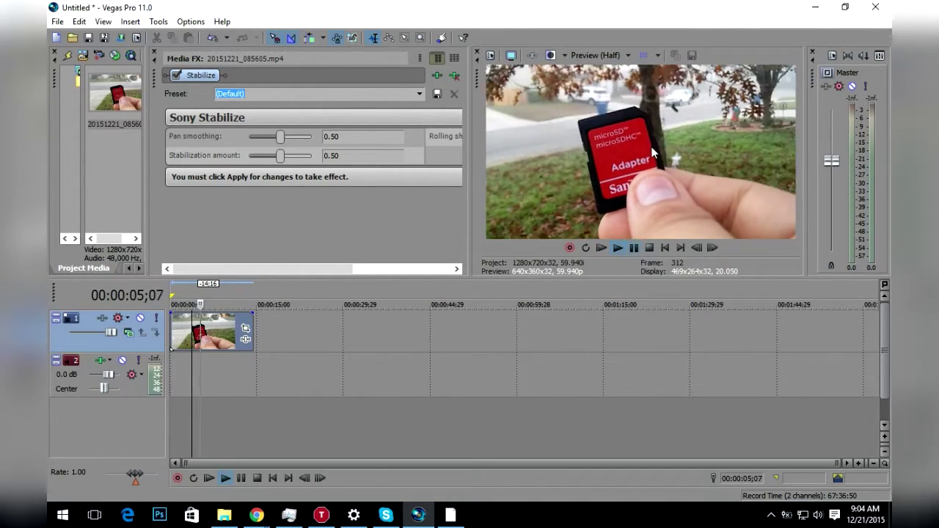
pyautogui.press('space')
# Step: Switch to Preview (Quarter), play, pause at 00:00:09;03 and scrub back to about 07;25
pyautogui.click(612, 57)
pyautogui.moveTo(616, 83)
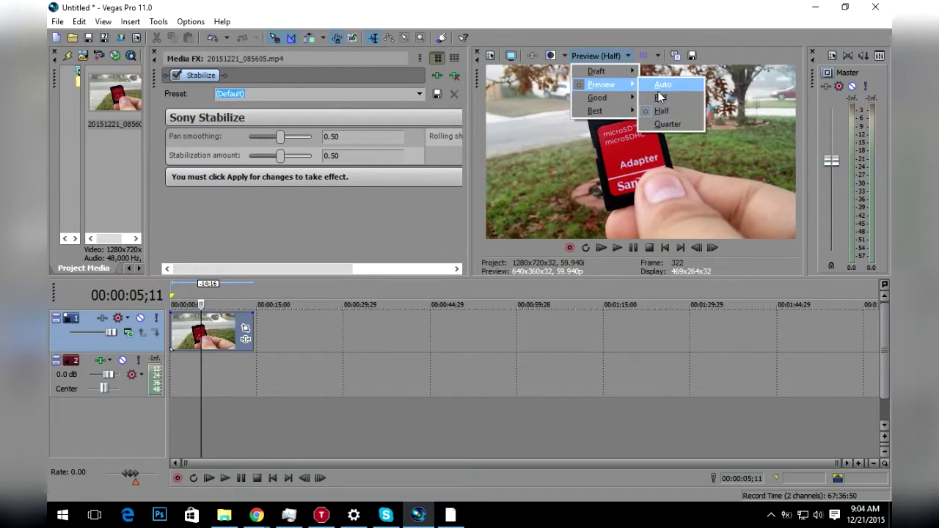
pyautogui.click(660, 124)
pyautogui.click(616, 248)
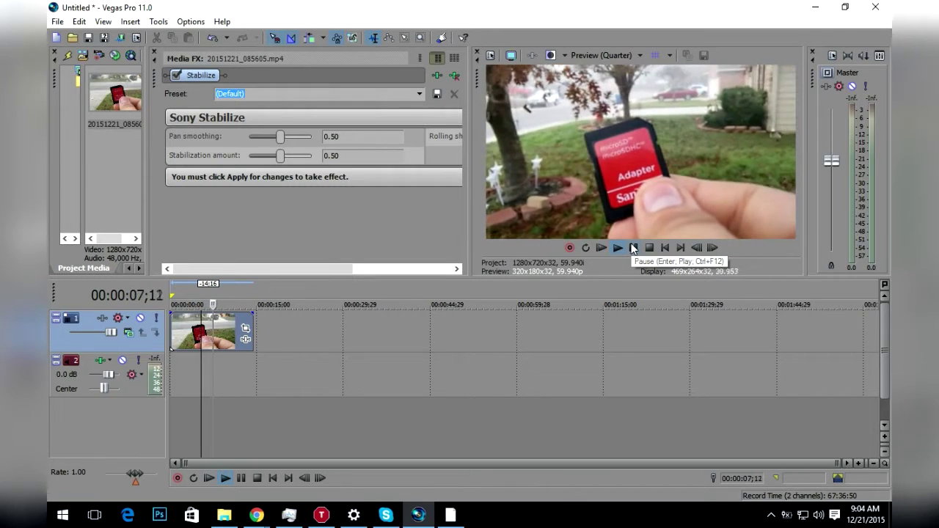
pyautogui.click(634, 248)
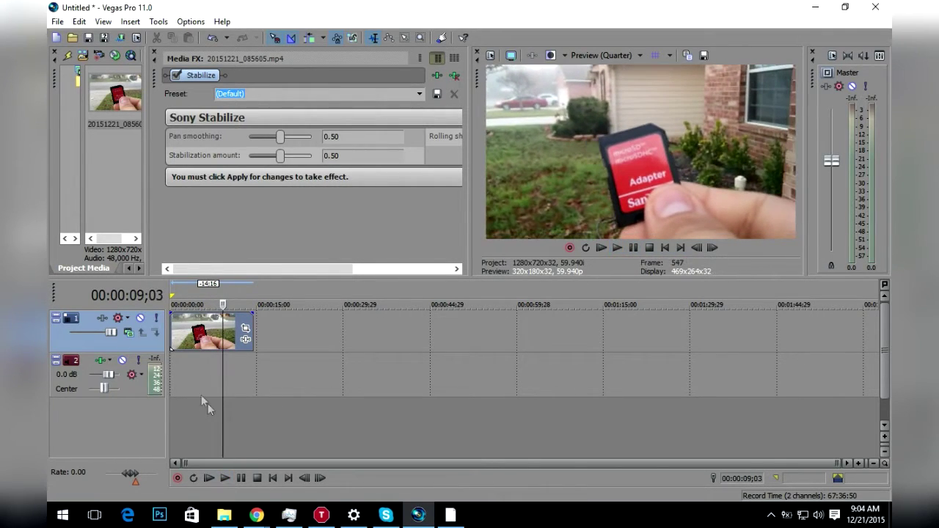
pyautogui.moveTo(223, 305); pyautogui.dragTo(215, 305)
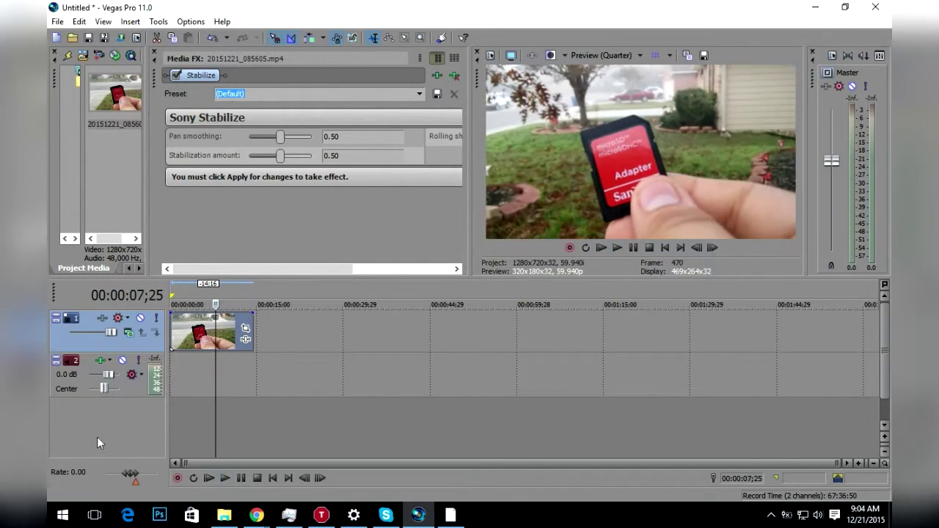
pyautogui.moveTo(139, 475)
pyautogui.mouseDown()
pyautogui.moveTo(117, 480)
pyautogui.moveTo(143, 476)
pyautogui.mouseUp()
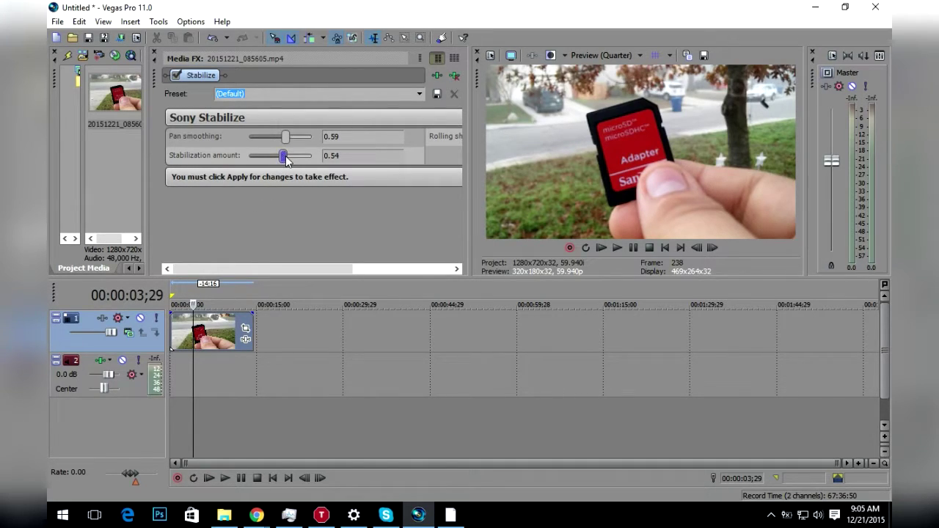
# Step: Nudge the stabilization amount slider up to 0.58
pyautogui.moveTo(286, 160); pyautogui.dragTo(288, 162)
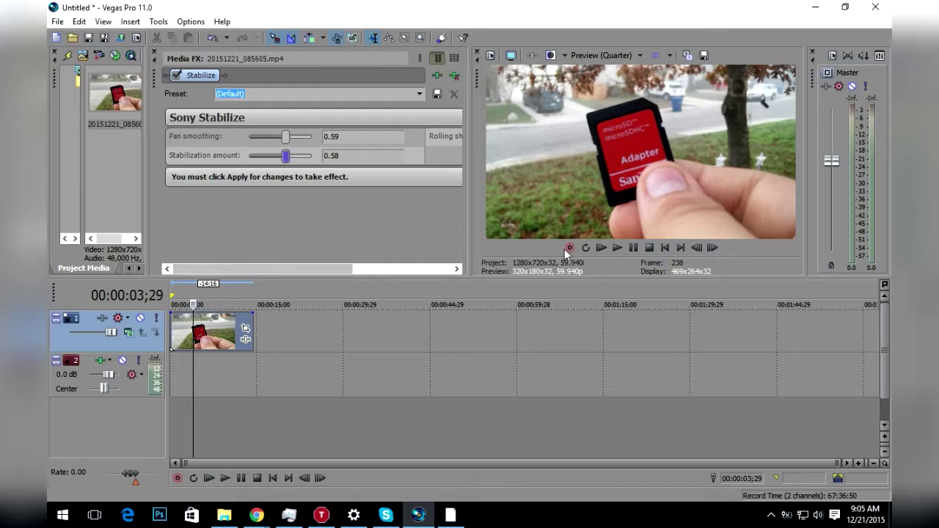
pyautogui.click(618, 56)
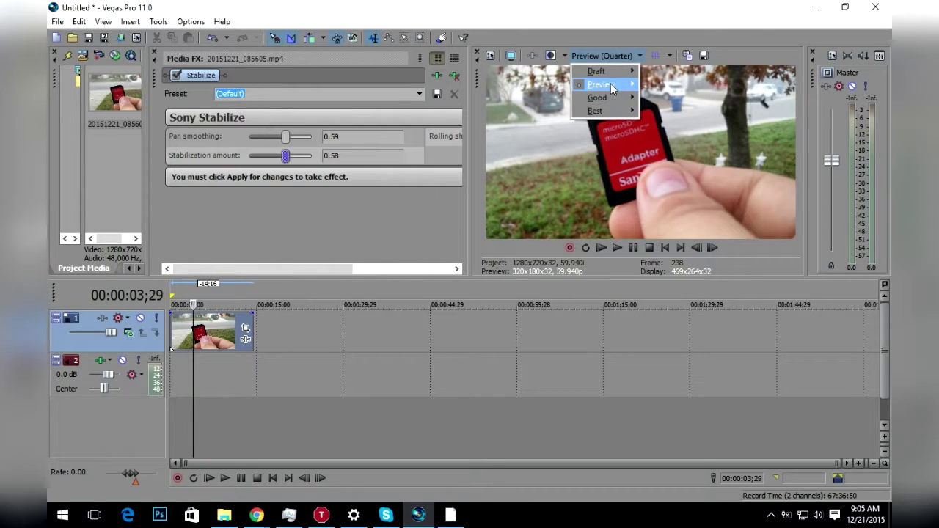
# Step: Shuttle forward at 1.55 speed, then set preview to Draft (Auto) and play to 07;17
pyautogui.moveTo(597, 98)
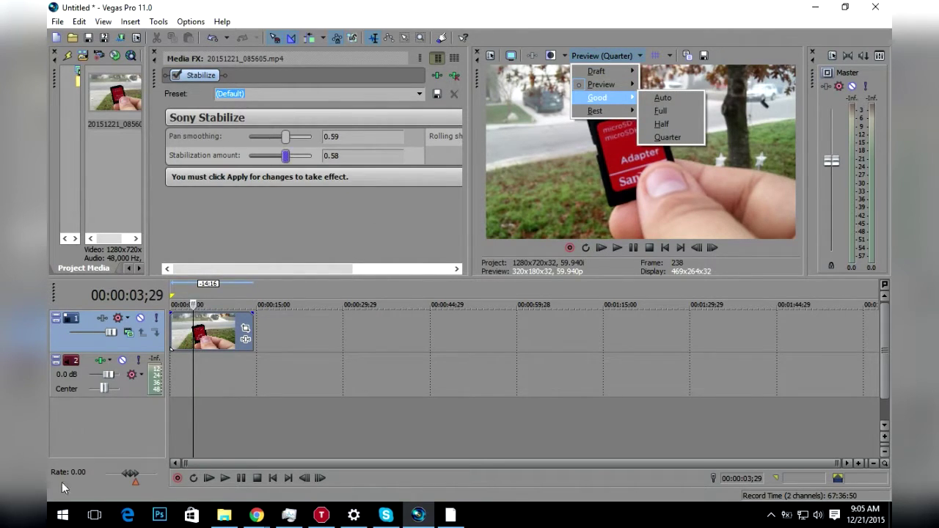
pyautogui.click(134, 478)
pyautogui.moveTo(140, 473); pyautogui.dragTo(137, 476)
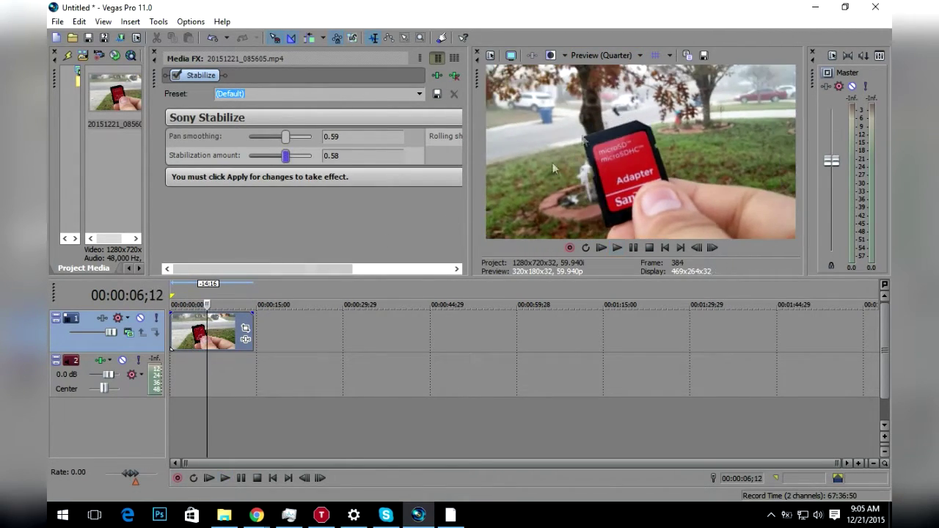
pyautogui.click(620, 55)
pyautogui.click(626, 60)
pyautogui.click(607, 56)
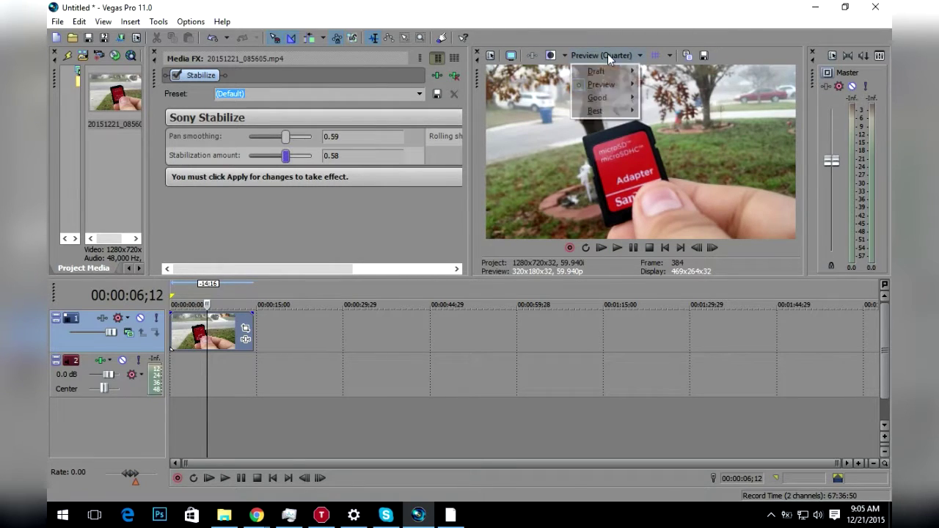
pyautogui.moveTo(616, 71)
pyautogui.click(653, 72)
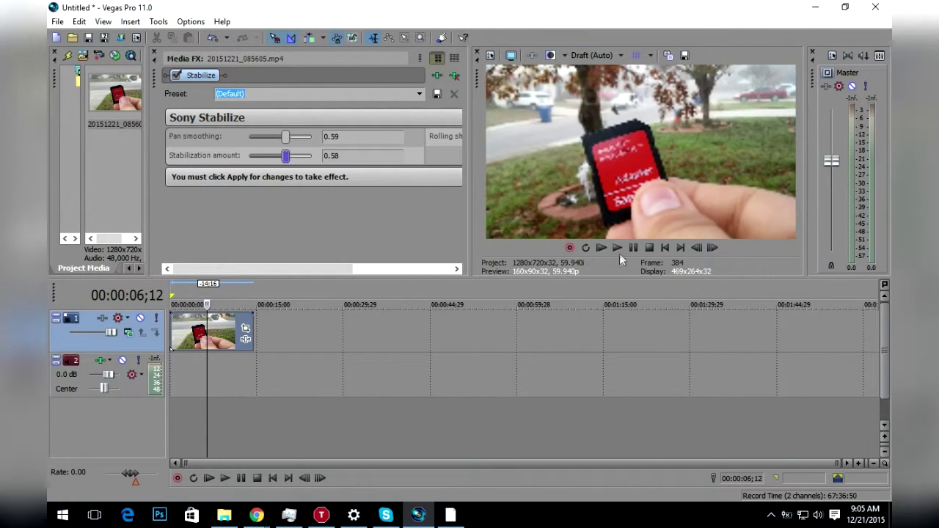
pyautogui.click(617, 254)
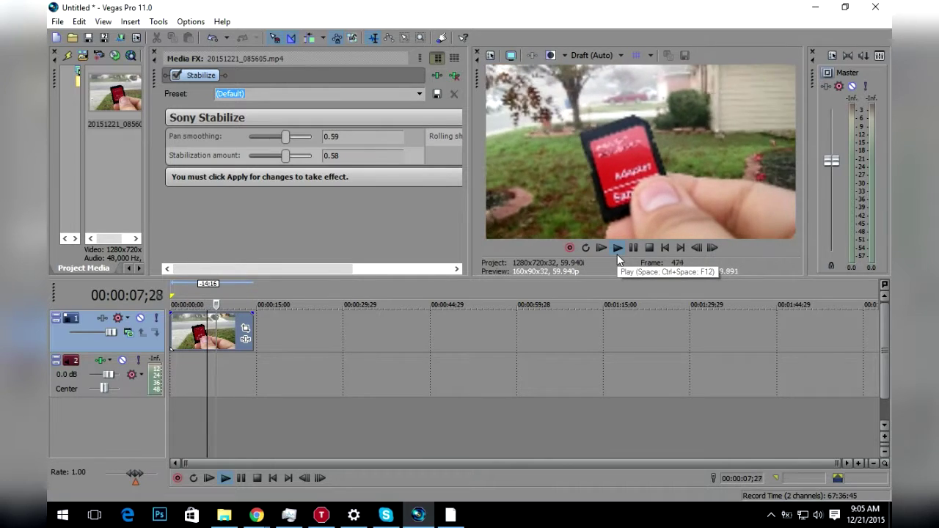
pyautogui.press('space')
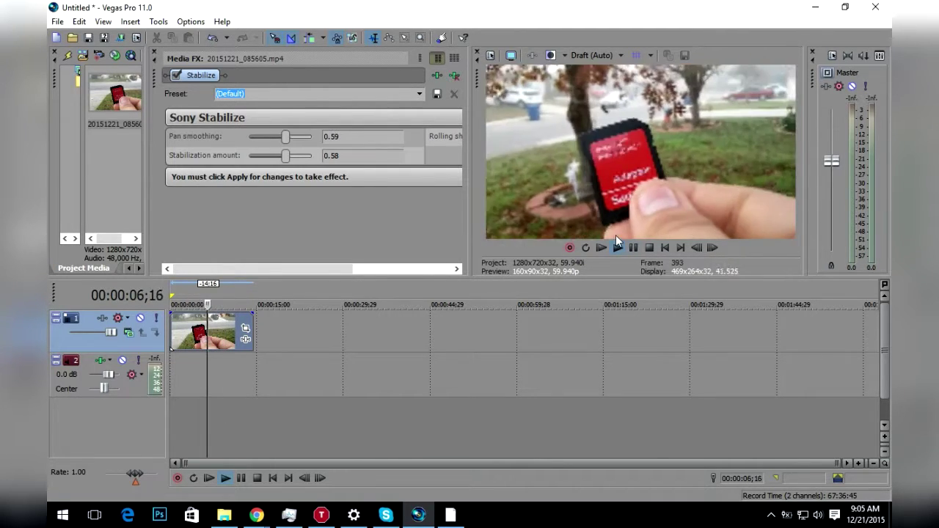
pyautogui.click(633, 248)
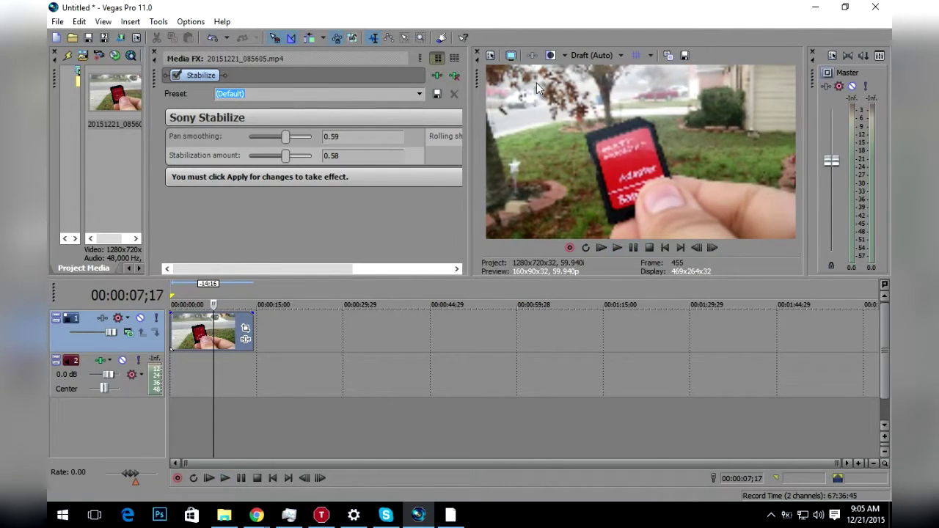
# Step: Set Draft (Half) preview, raise pan smoothing to 0.65, and drop a second clip copy near 30 s
pyautogui.click(590, 56)
pyautogui.moveTo(597, 72)
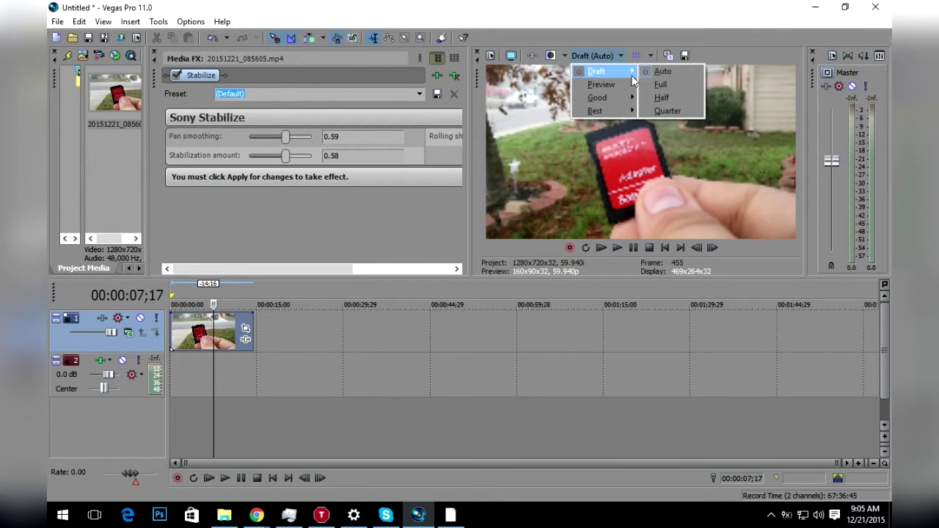
pyautogui.click(662, 98)
pyautogui.moveTo(286, 137); pyautogui.dragTo(291, 138)
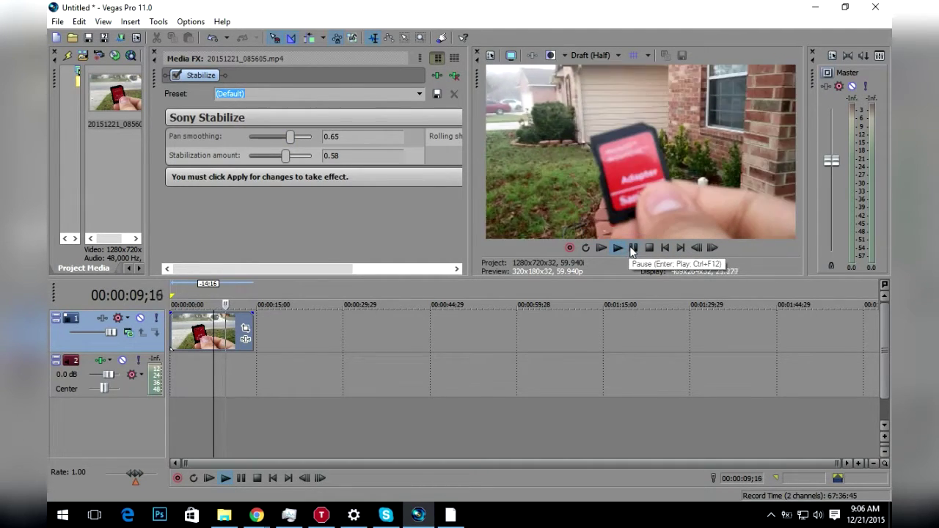
pyautogui.click(632, 248)
pyautogui.moveTo(110, 92); pyautogui.dragTo(370, 330)
# Step: Remove the second copy's audio event from its group and delete it, leaving video only
pyautogui.click(400, 361)
pyautogui.rightClick(400, 361)
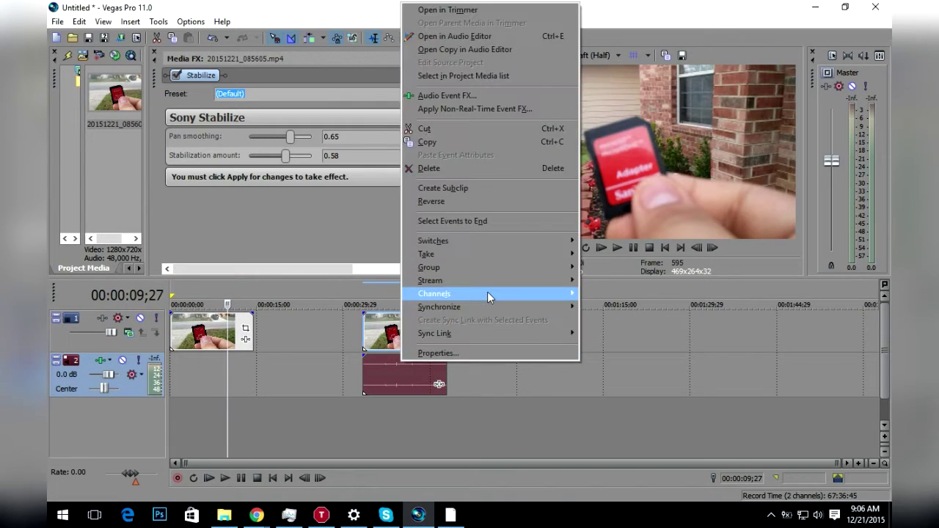
pyautogui.moveTo(489, 272)
pyautogui.click(600, 285)
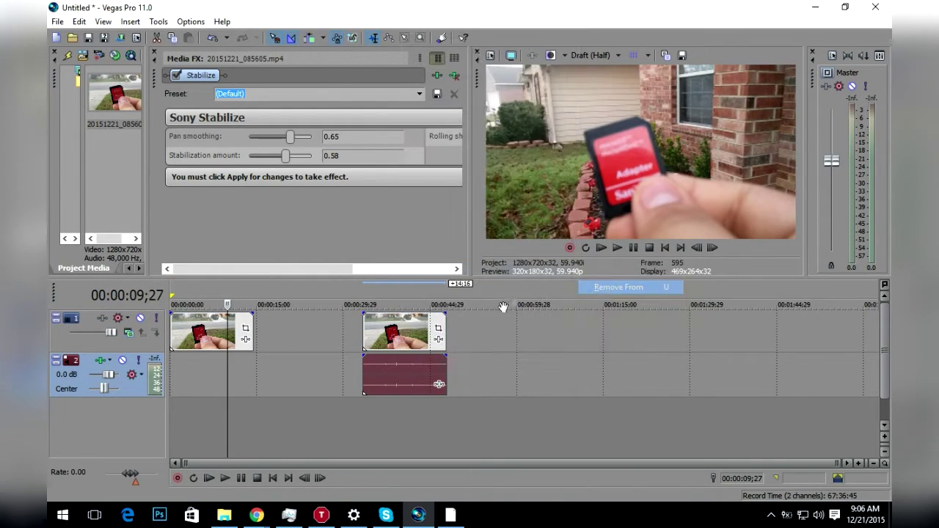
pyautogui.click(401, 367)
pyautogui.press('Delete')
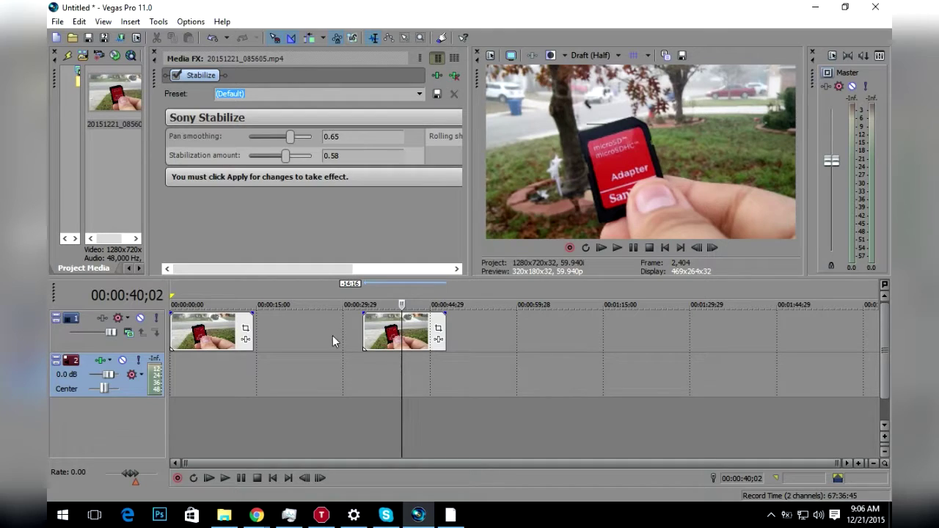
# Step: Play the second copy, then replay the first clip from near its start for comparison
pyautogui.click(617, 252)
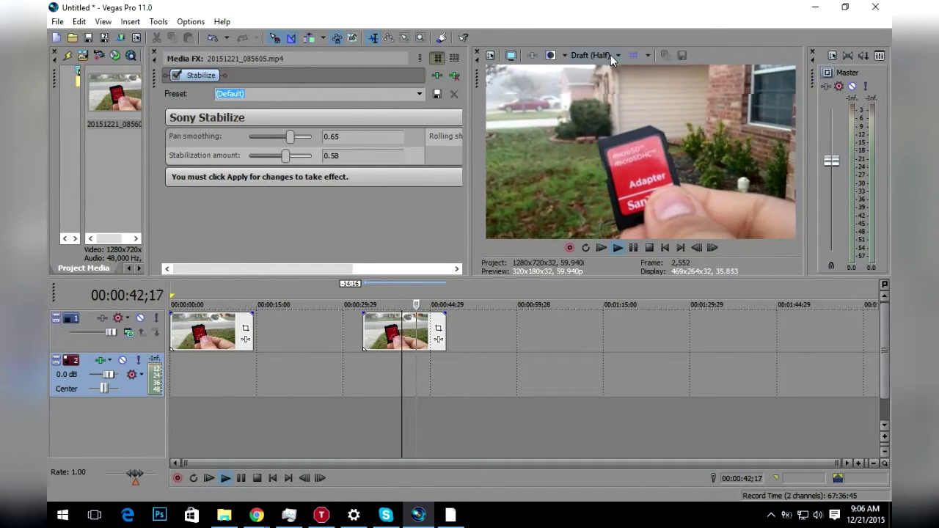
pyautogui.click(635, 249)
pyautogui.click(186, 292)
pyautogui.press('space')
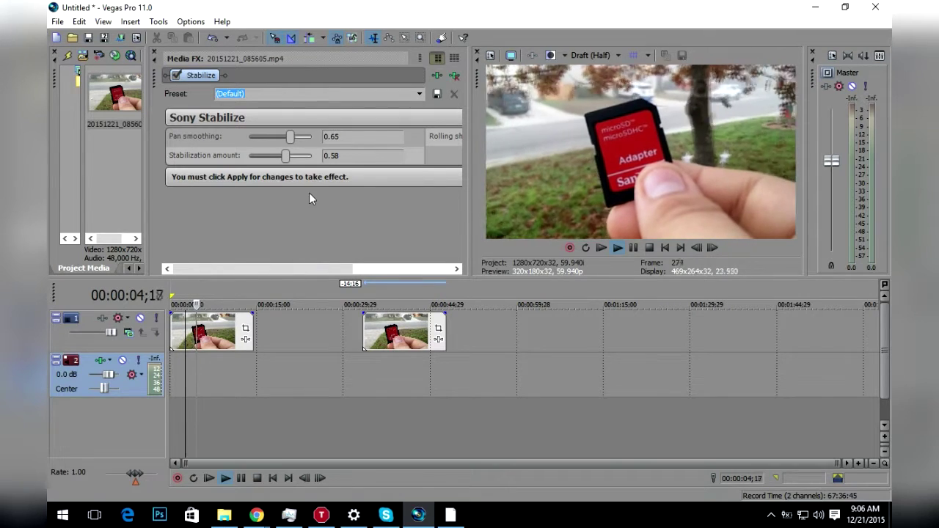
pyautogui.moveTo(301, 269); pyautogui.dragTo(394, 268)
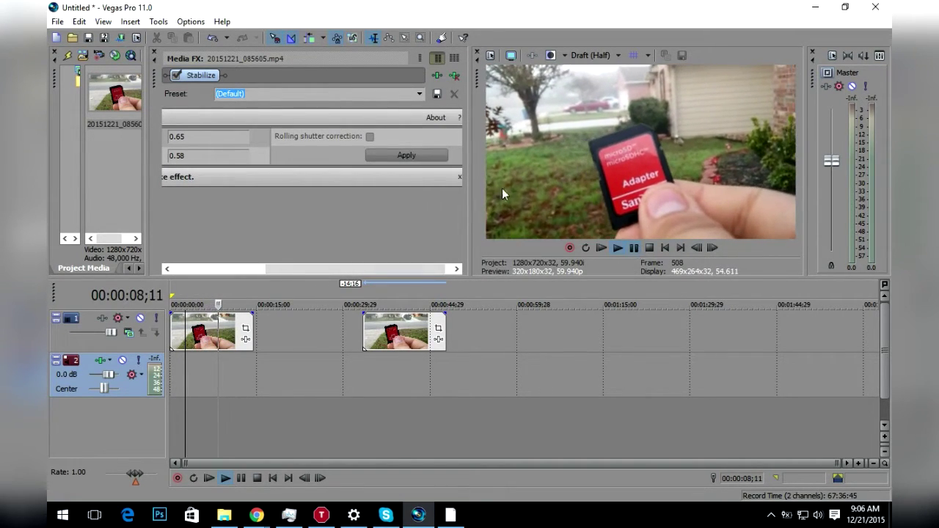
# Step: Stop playback and apply the 0.65 / 0.58 stabilization to the clip's media
pyautogui.press('Return')
pyautogui.click(405, 155)
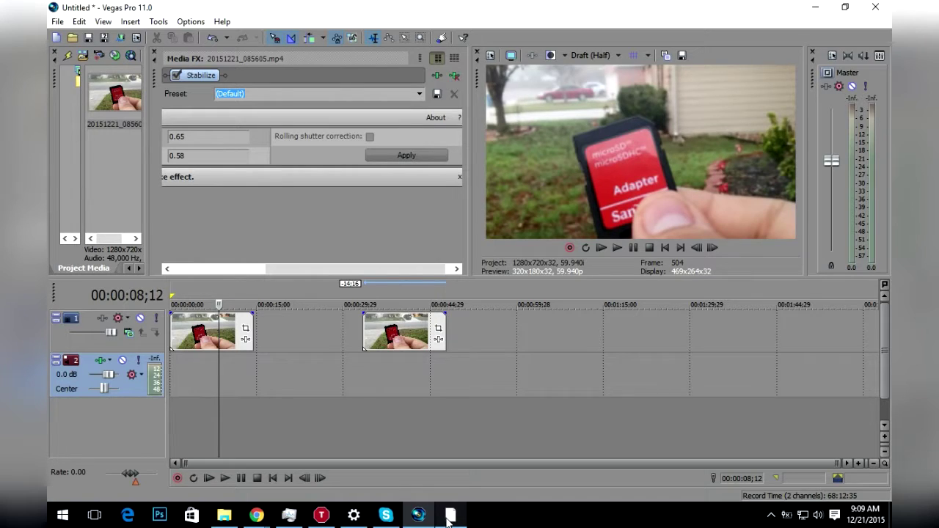
# Step: Return to the start of the timeline and briefly play the stabilized clip
pyautogui.press('space')
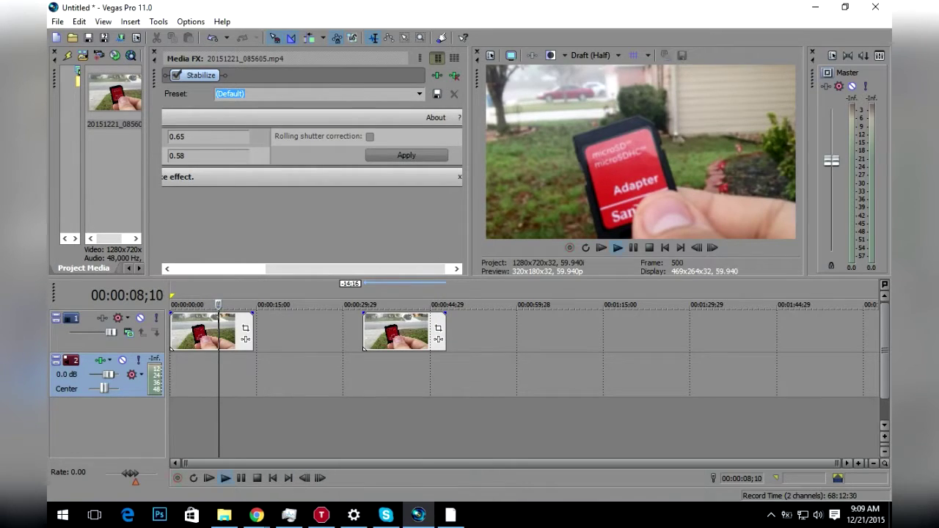
pyautogui.press('space')
pyautogui.click(174, 295)
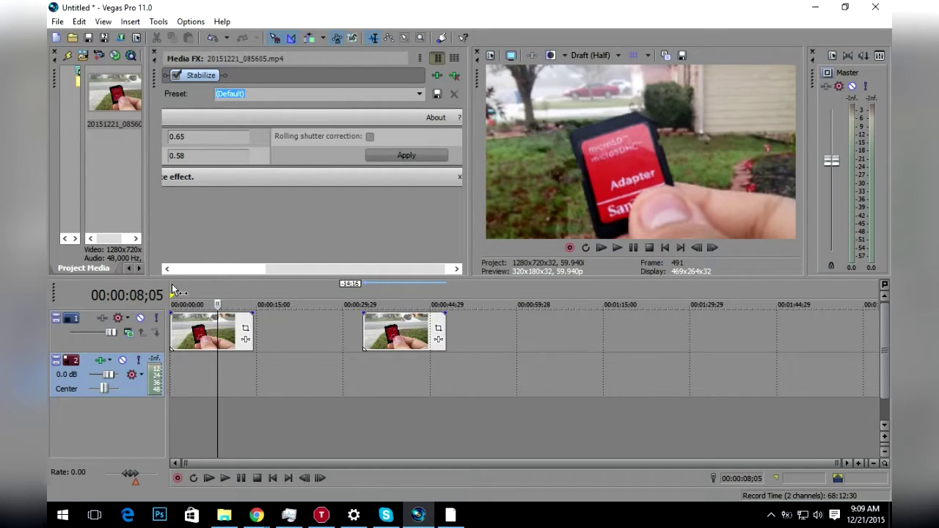
pyautogui.click(616, 250)
pyautogui.click(634, 250)
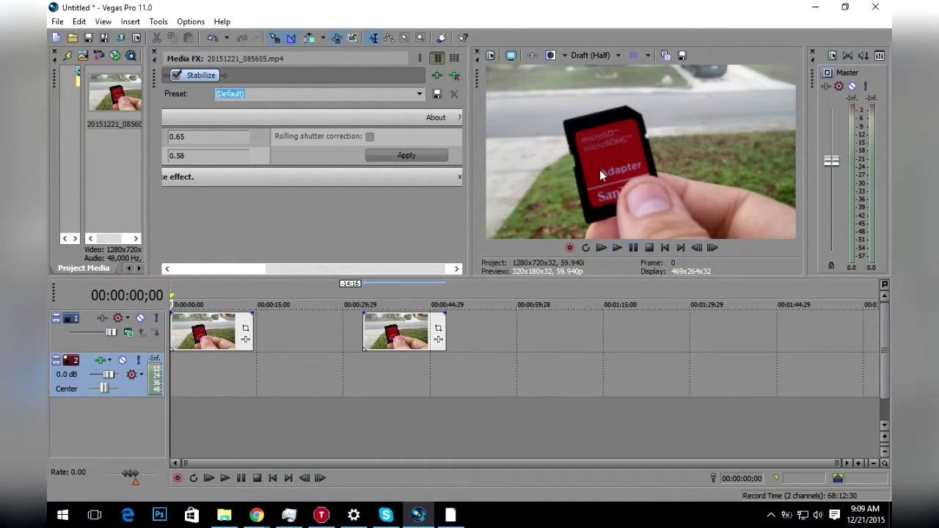
# Step: Set preview to Draft (Quarter) and play the stabilized clip through to 00:00:16;09
pyautogui.click(599, 57)
pyautogui.moveTo(608, 67)
pyautogui.click(666, 112)
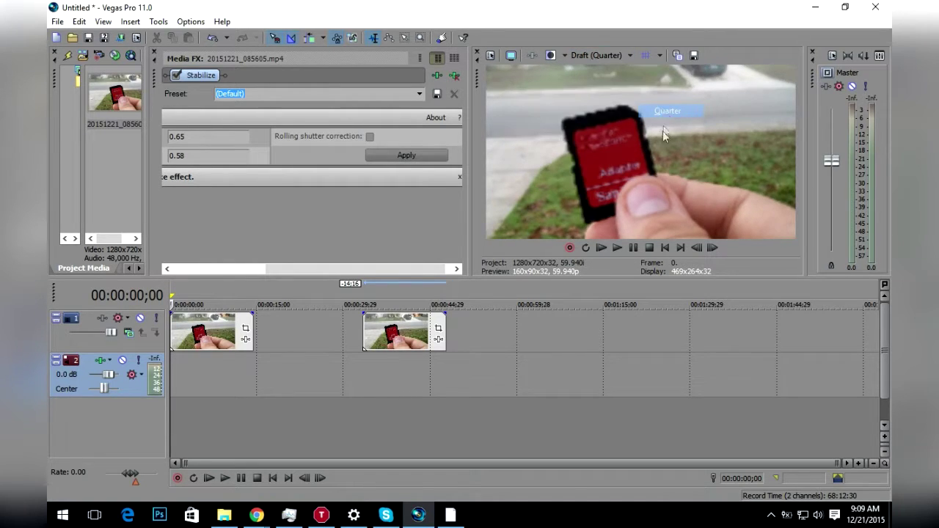
pyautogui.click(620, 248)
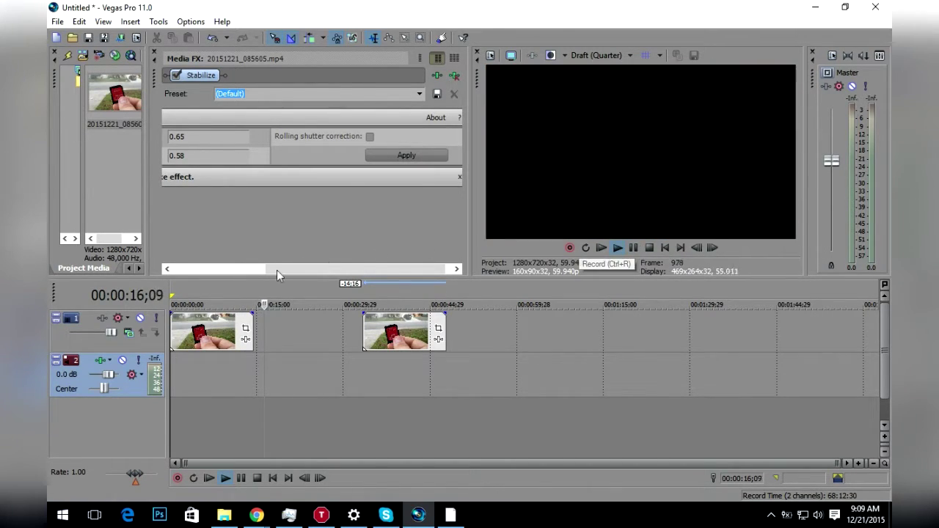
# Step: Set Draft (Auto) preview, scrub the first clip, play at 0.88 speed, then jump to the second copy
pyautogui.click(184, 290)
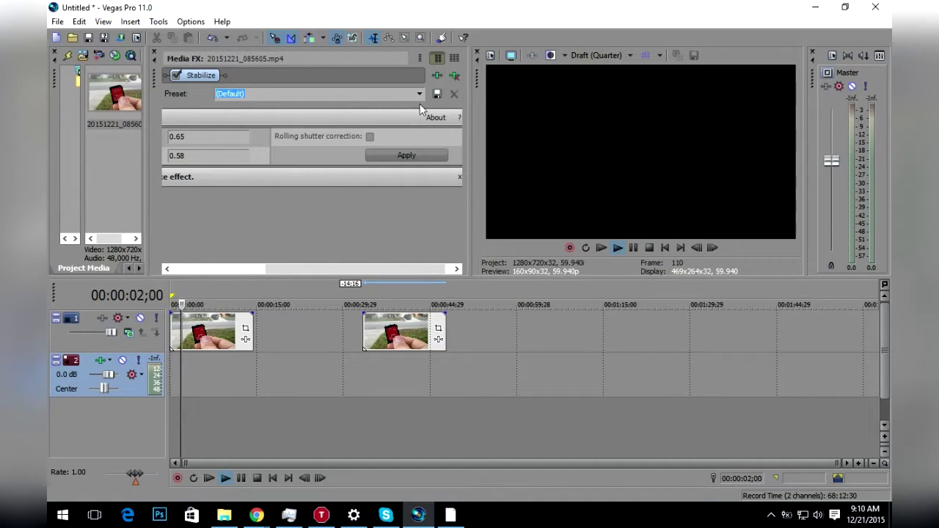
pyautogui.click(587, 56)
pyautogui.moveTo(590, 67)
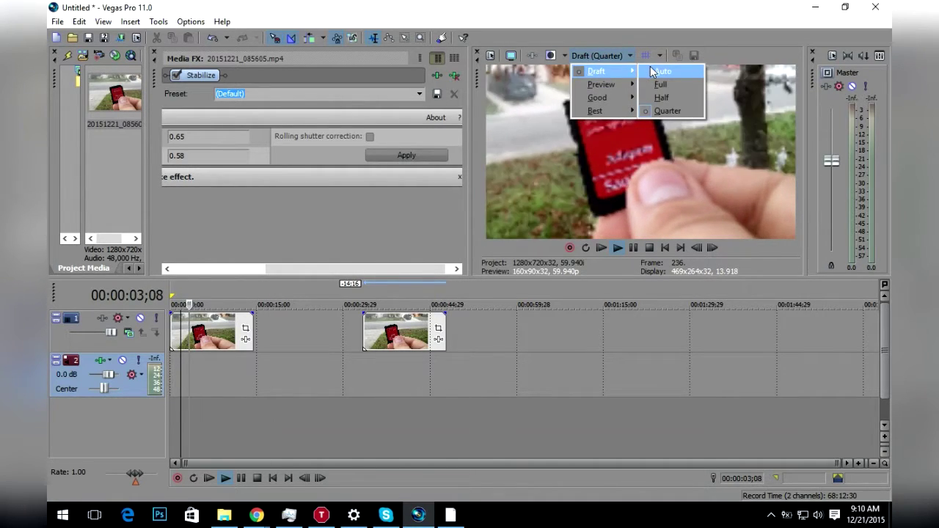
pyautogui.click(649, 69)
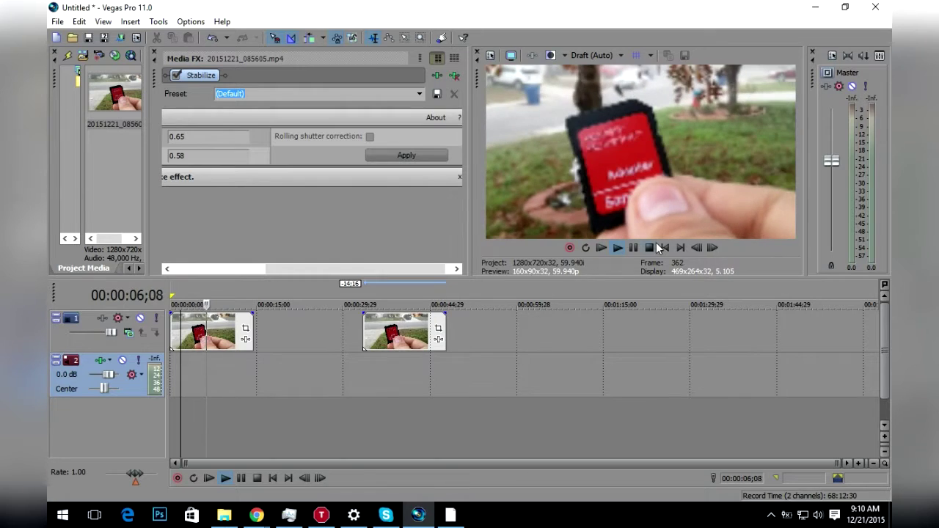
pyautogui.click(633, 248)
pyautogui.moveTo(209, 303); pyautogui.dragTo(191, 304)
pyautogui.moveTo(132, 477); pyautogui.dragTo(135, 475)
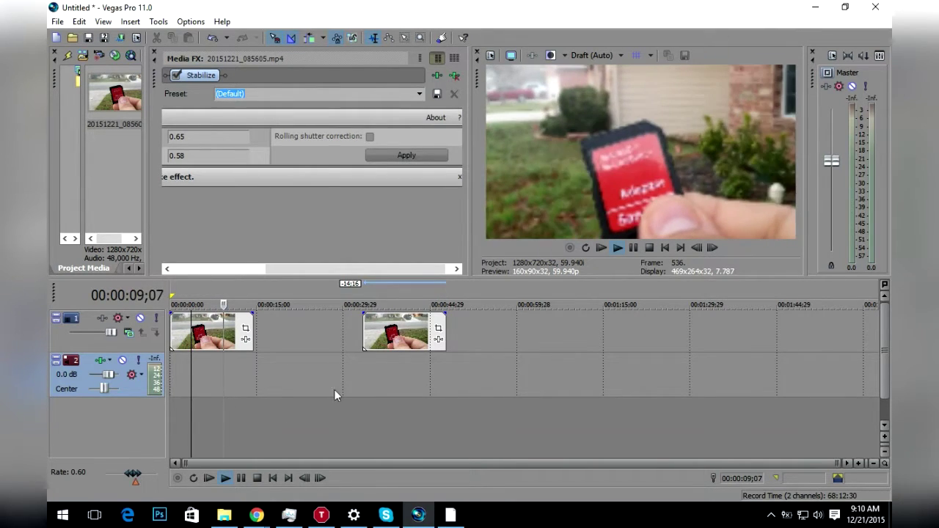
pyautogui.click(372, 304)
pyautogui.press('space')
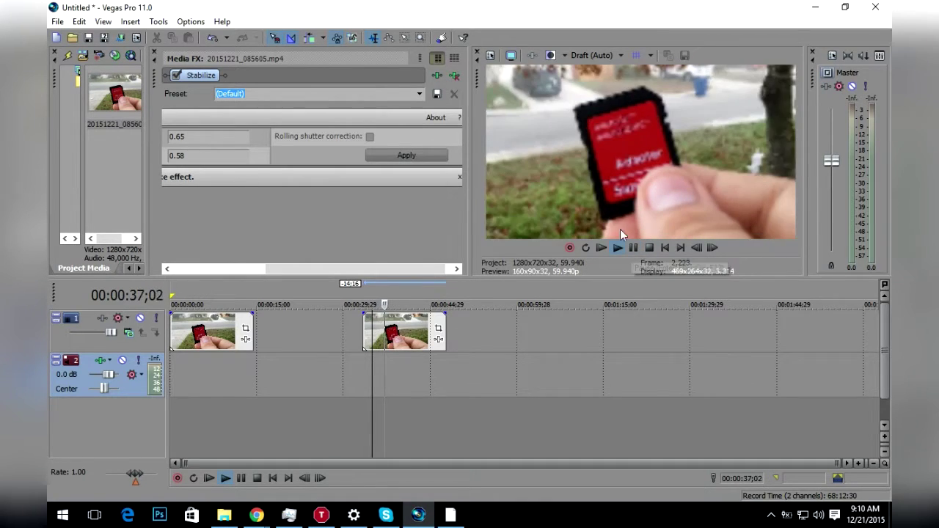
pyautogui.click(632, 249)
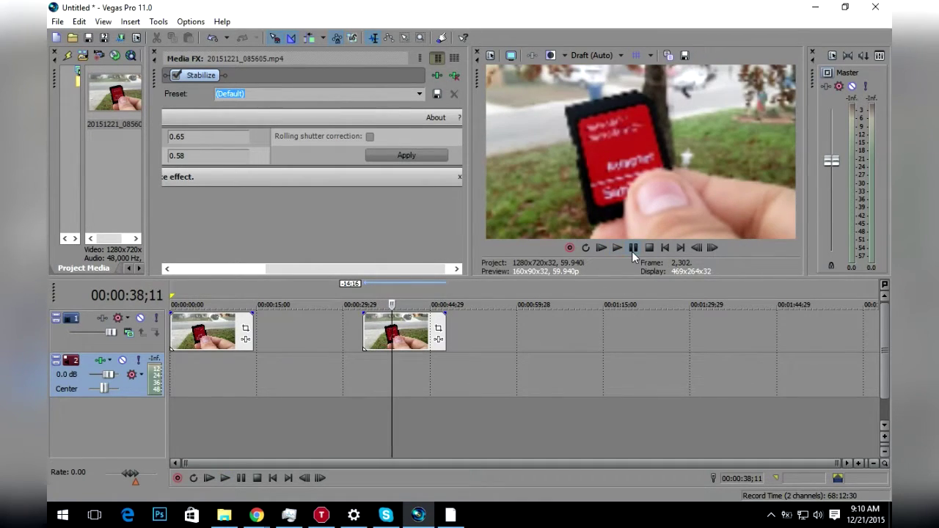